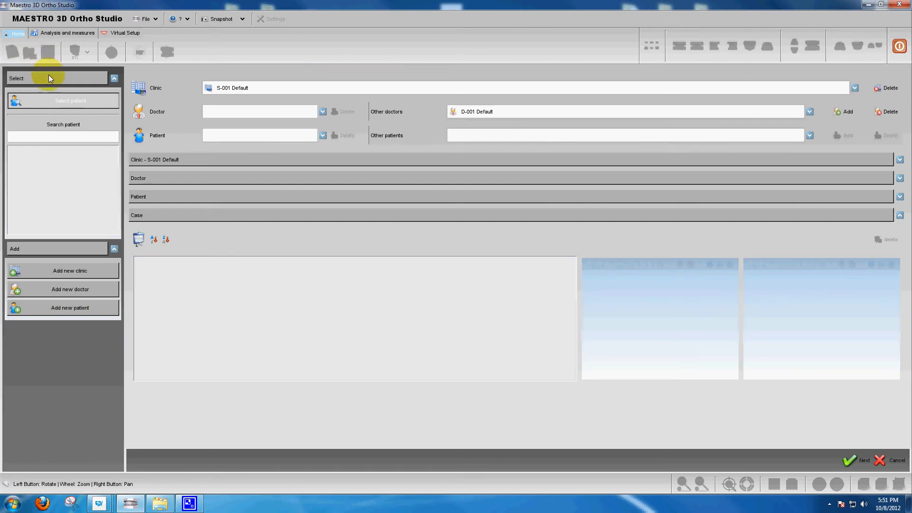
Search the patient list for "P" and load the record of PATIENT-Z
click(24, 137)
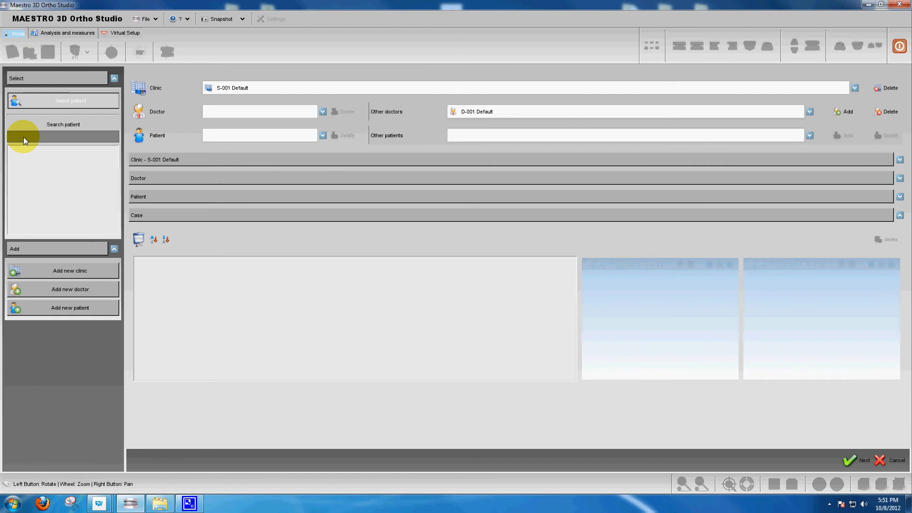
click(24, 136)
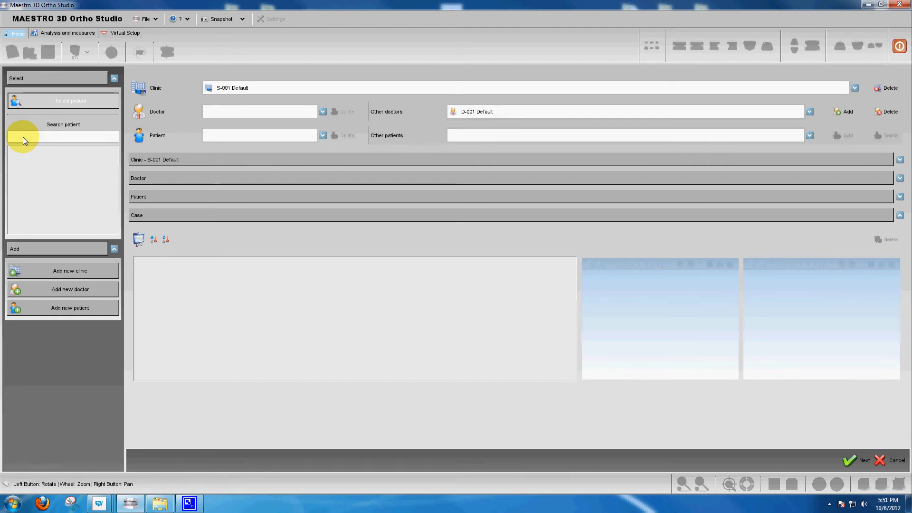
text(P)
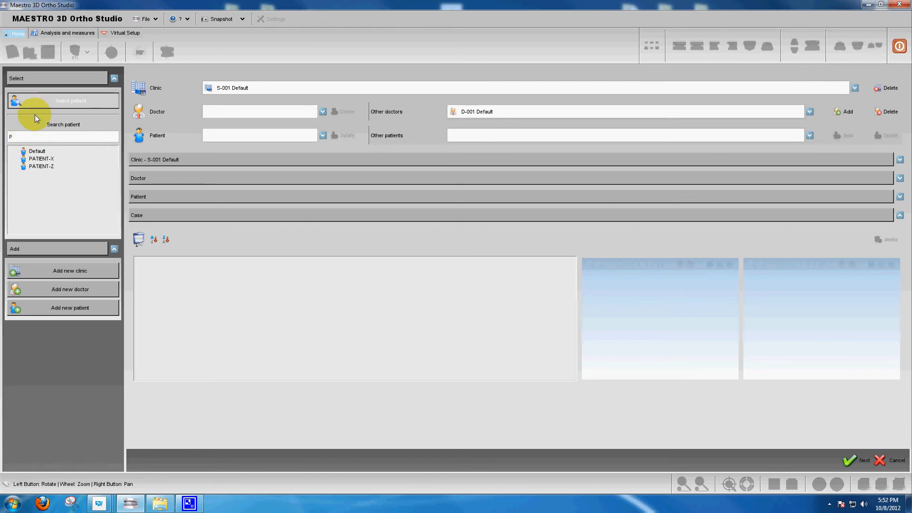
click(39, 152)
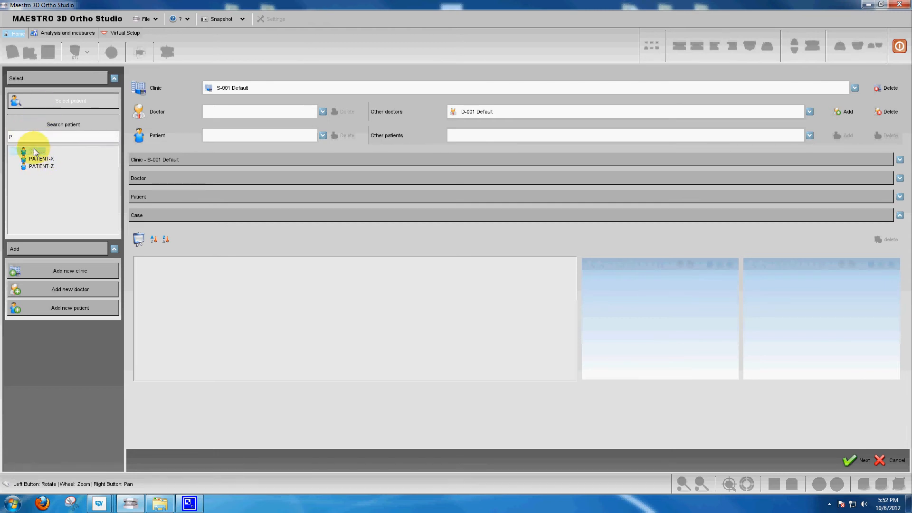
click(39, 166)
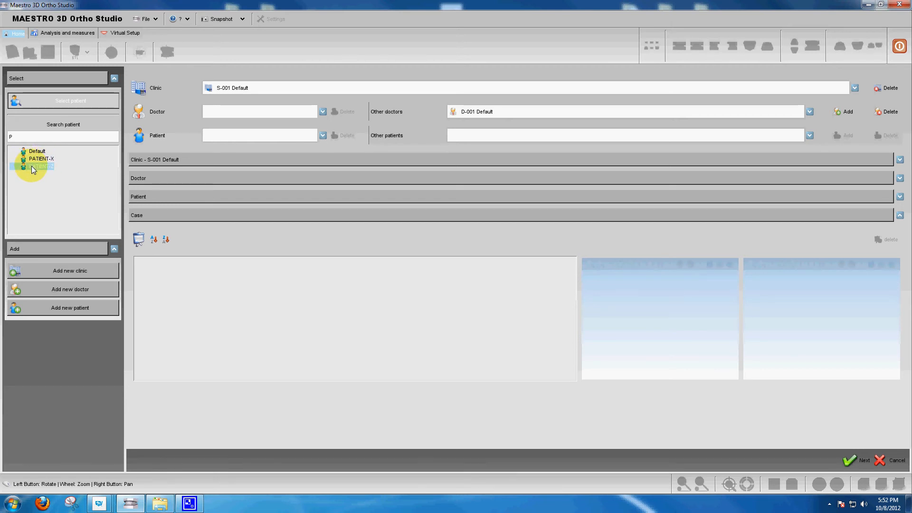
double_click(32, 166)
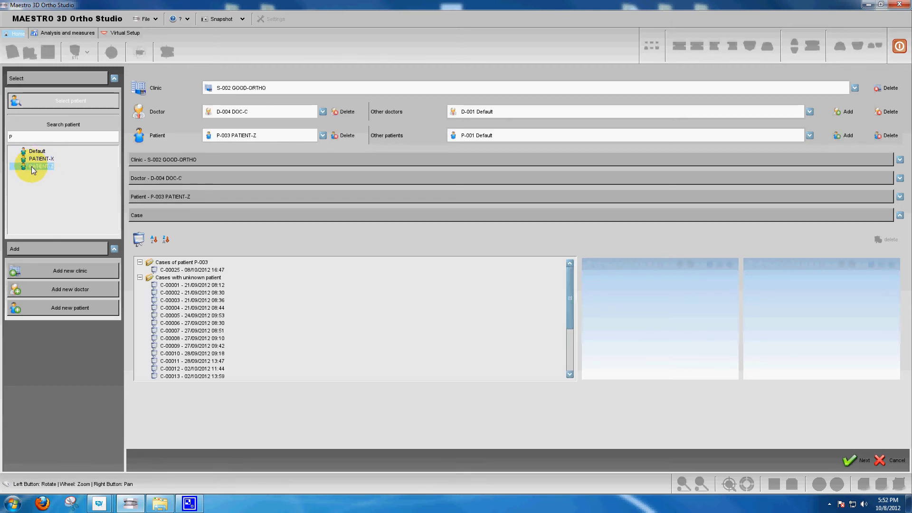
Collapse the cases with unknown patient and open the only case listed under the selected patient
click(140, 277)
click(190, 269)
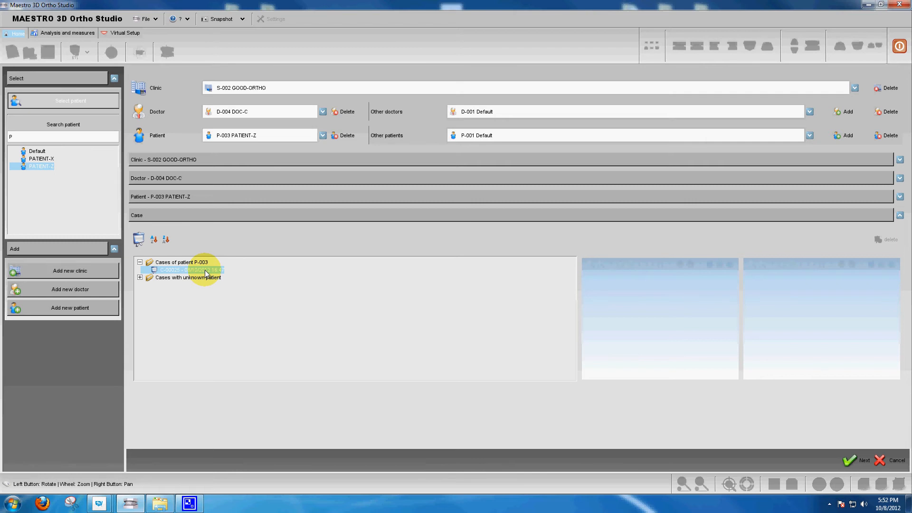
click(206, 271)
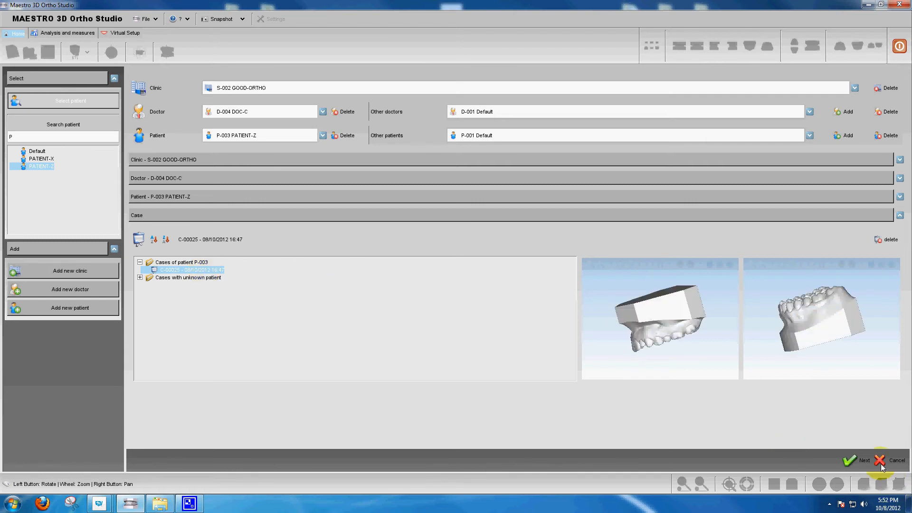
click(859, 458)
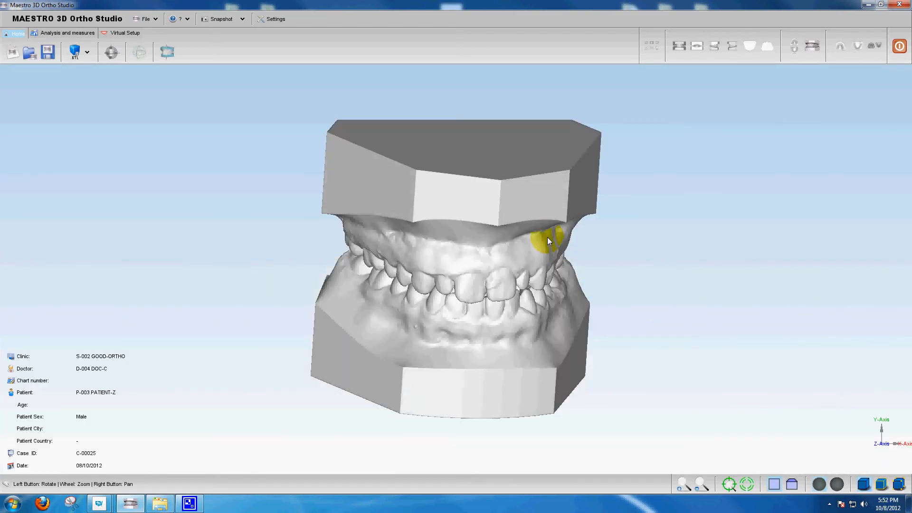
Begin a new change of the local origo for the dental model, accepting the redo, and hide the small preview views
drag(549, 241, 413, 301)
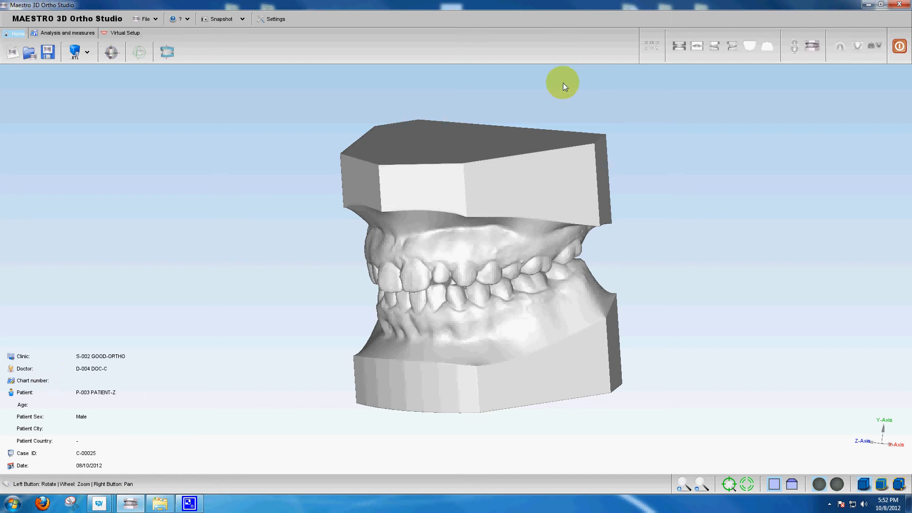
click(679, 46)
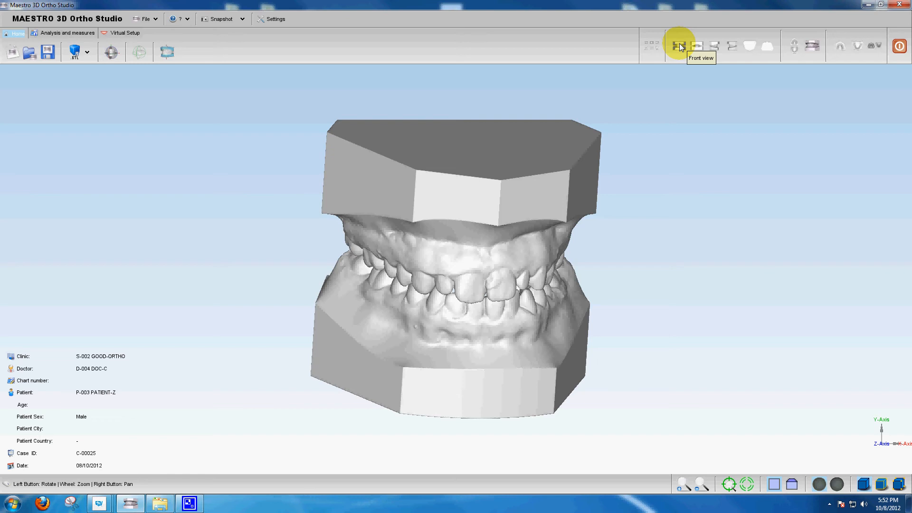
click(111, 53)
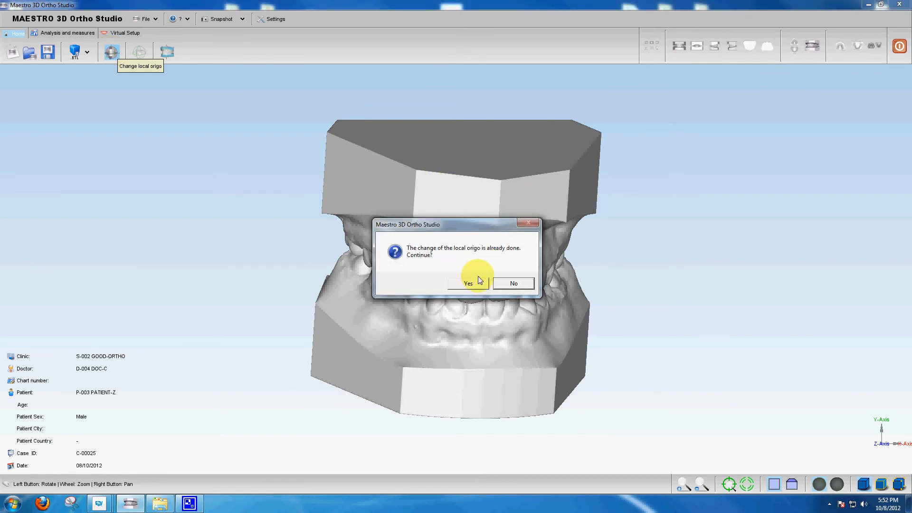
click(477, 283)
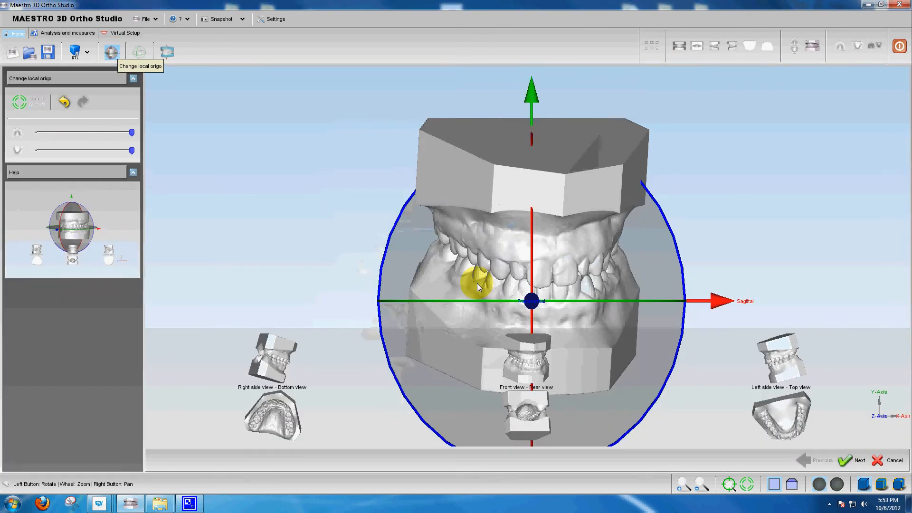
click(39, 104)
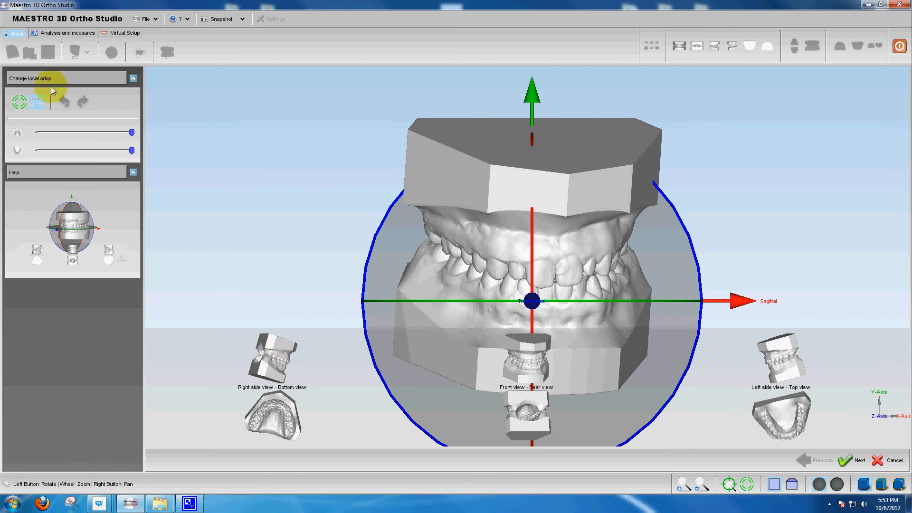
click(38, 103)
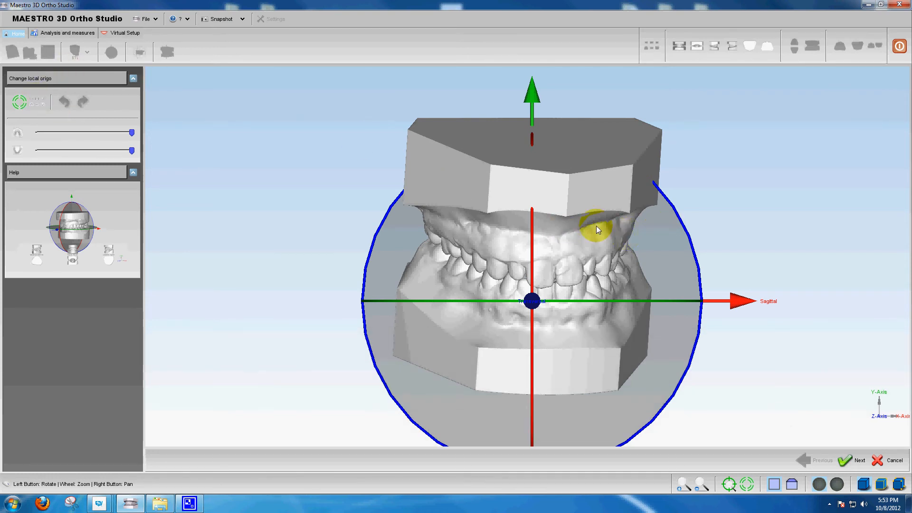
Move the local origin up along the occlusal axis to the level where the upper and lower teeth meet
drag(596, 226, 534, 189)
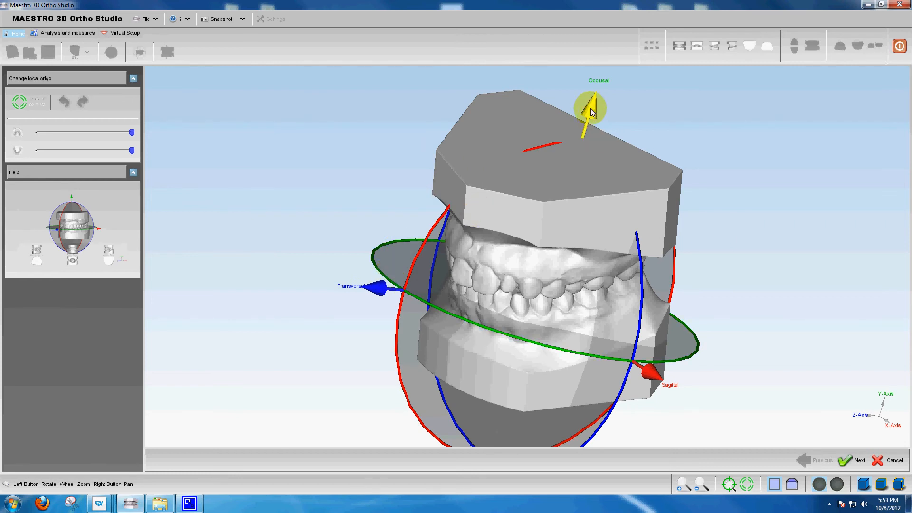
drag(551, 264, 560, 233)
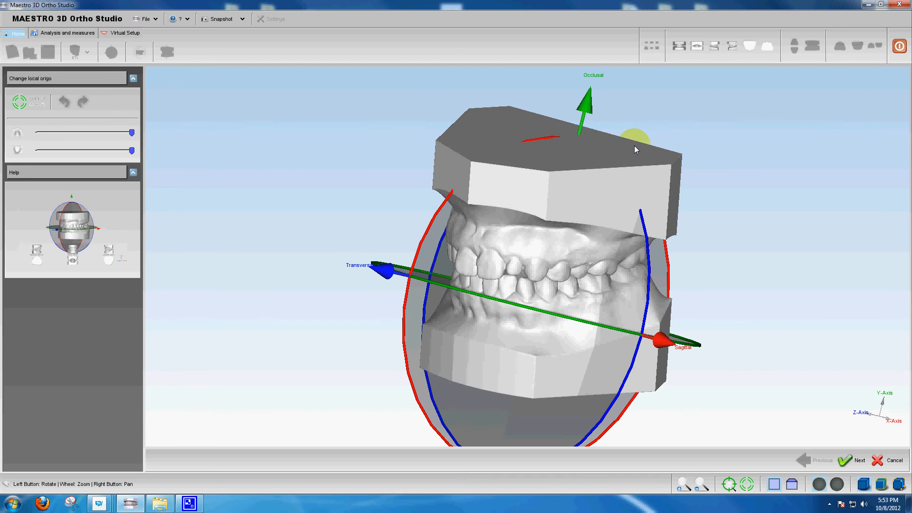
scroll(634, 145, up, 3)
scroll(634, 146, down, 4)
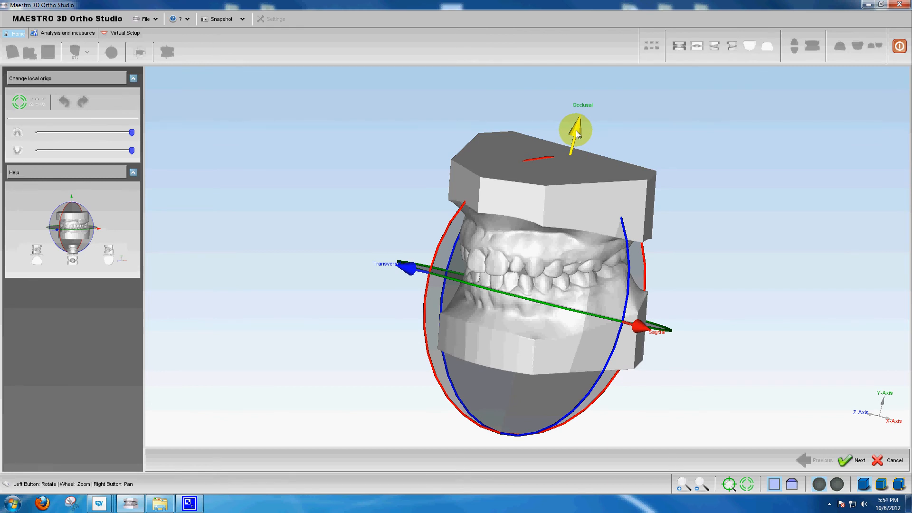
drag(578, 134, 586, 98)
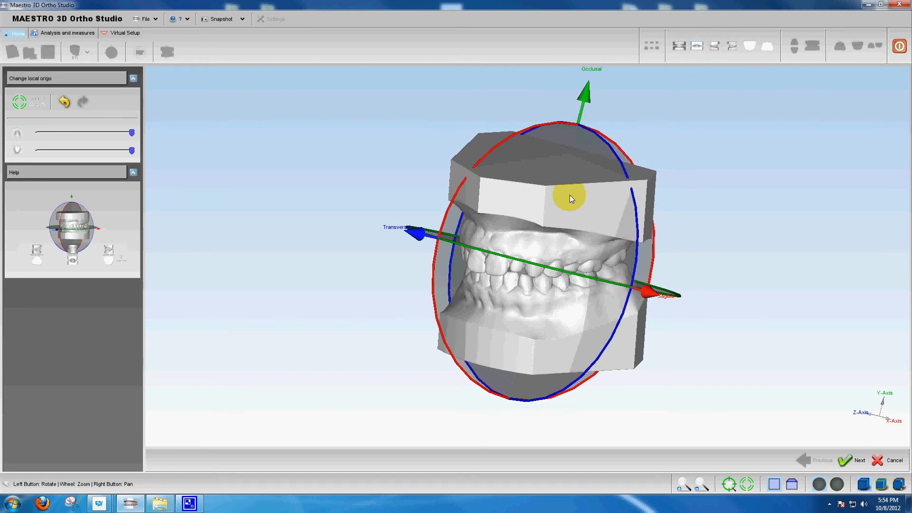
Rotate the reference planes about the sagittal axis to follow the bite line, and raise the origin slightly along the occlusal axis
drag(569, 196, 525, 262)
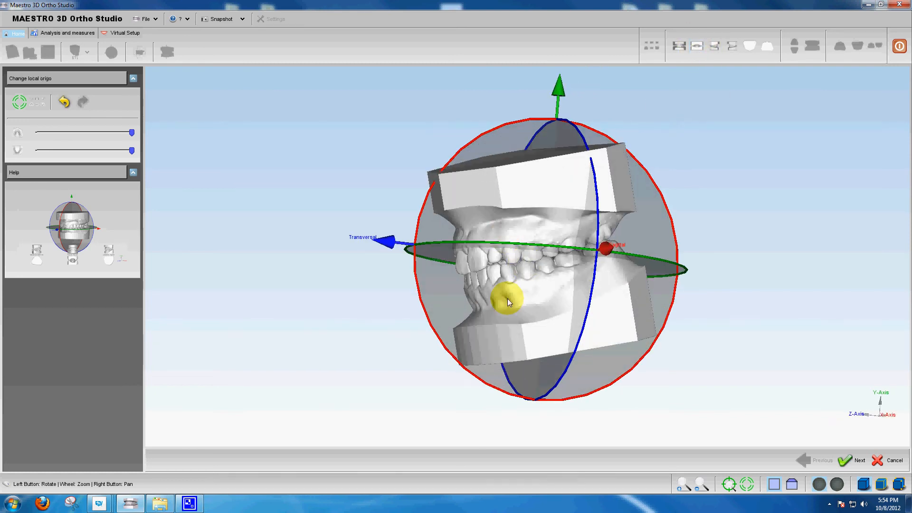
mouse_move(507, 299)
mouse_down()
mouse_move(485, 297)
mouse_move(483, 307)
mouse_move(492, 303)
mouse_up()
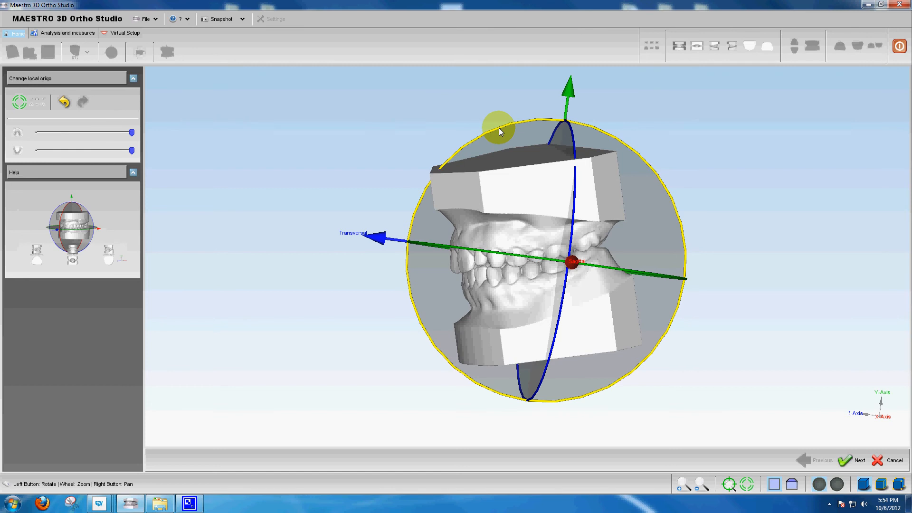
drag(498, 127, 483, 176)
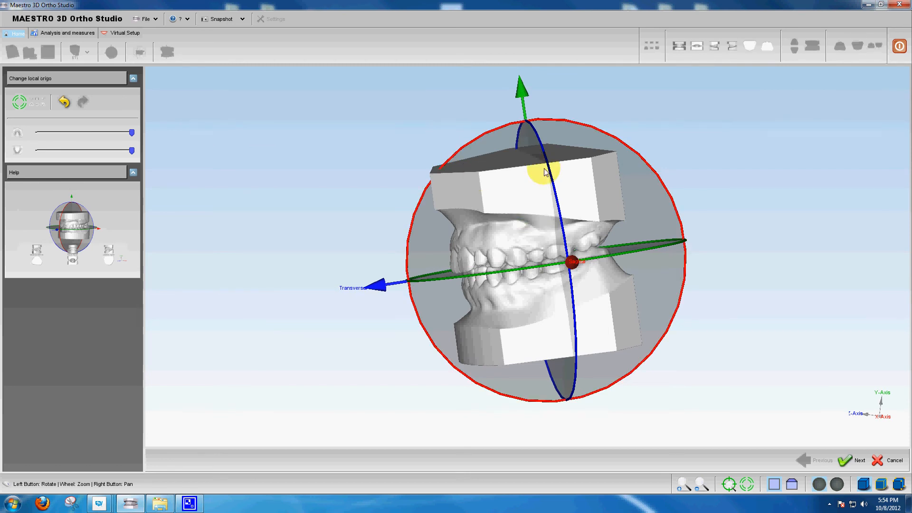
drag(520, 92, 520, 86)
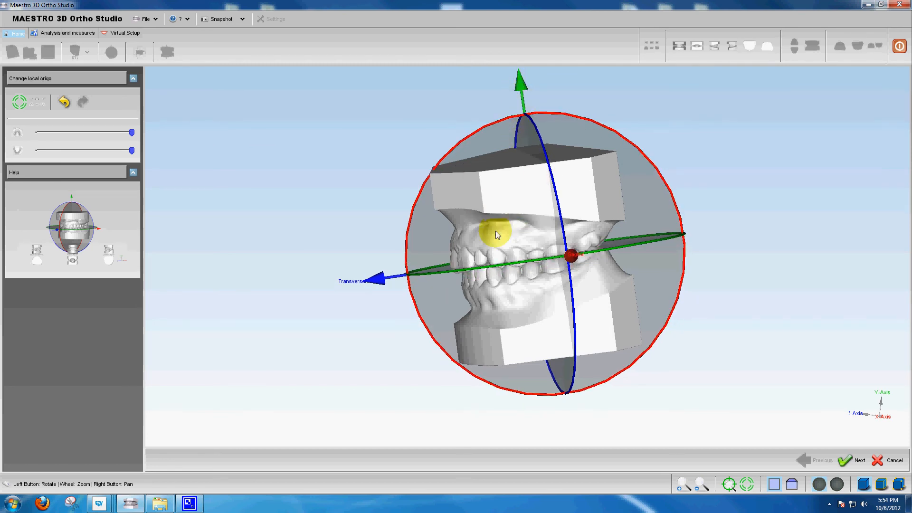
Rotate the reference planes about the occlusal axis to bring the sagittal plane toward the midline between the front teeth
drag(485, 228, 546, 152)
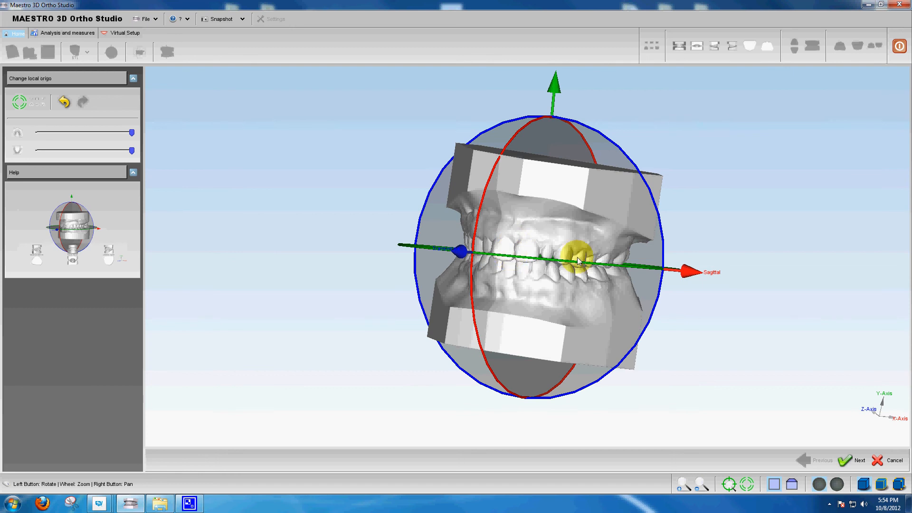
drag(575, 217, 562, 243)
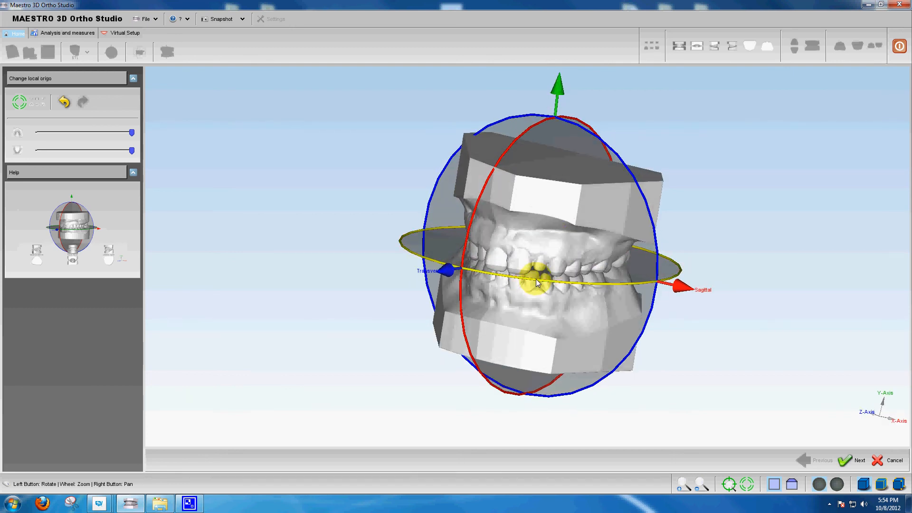
drag(537, 283, 557, 285)
drag(559, 285, 567, 284)
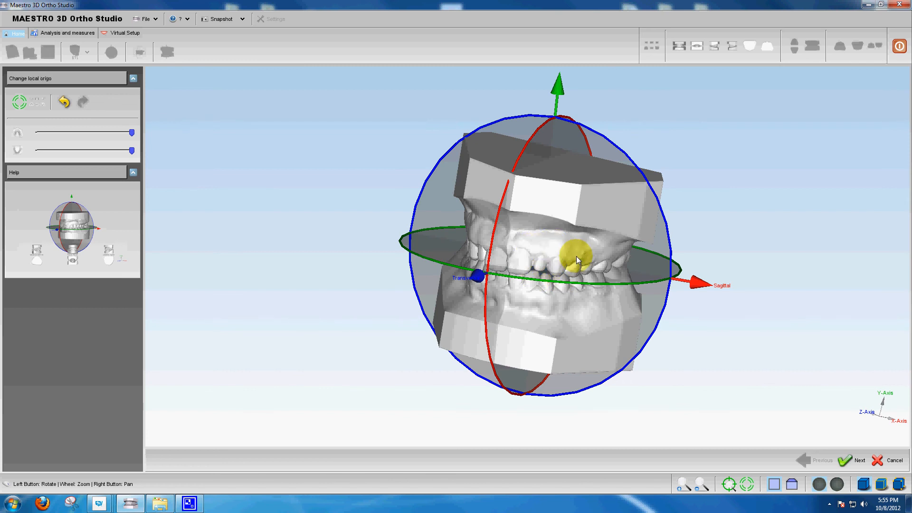
Make the lower model fully transparent and fine-tune the origin along the sagittal axis against the upper arch
drag(577, 255, 576, 222)
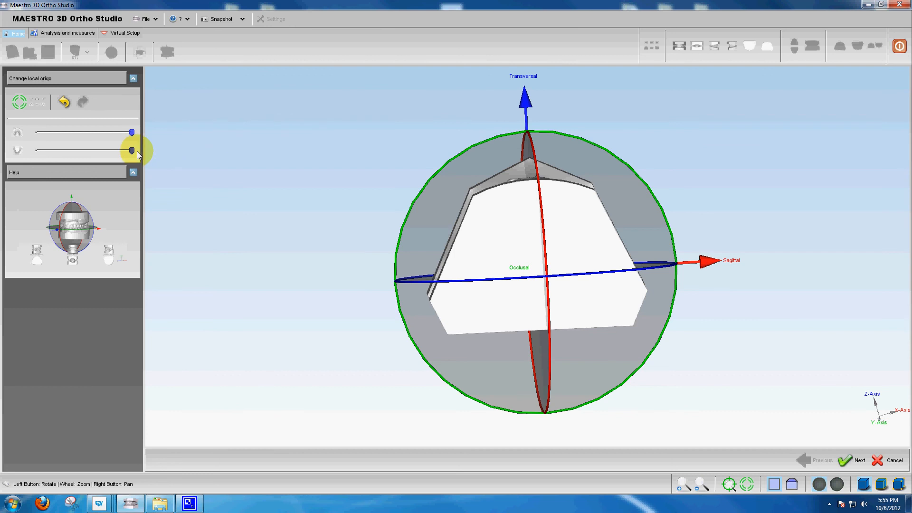
drag(133, 153, 35, 150)
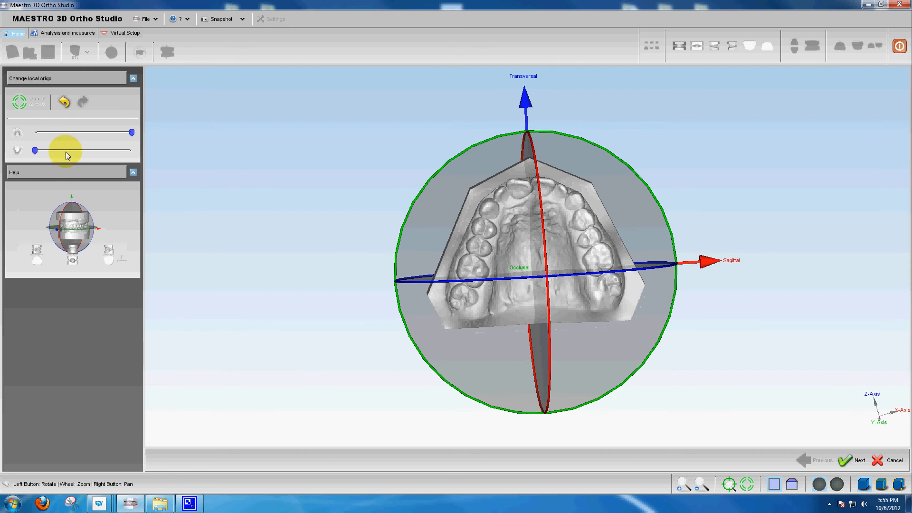
drag(633, 229, 665, 216)
drag(707, 252, 710, 255)
drag(633, 209, 570, 171)
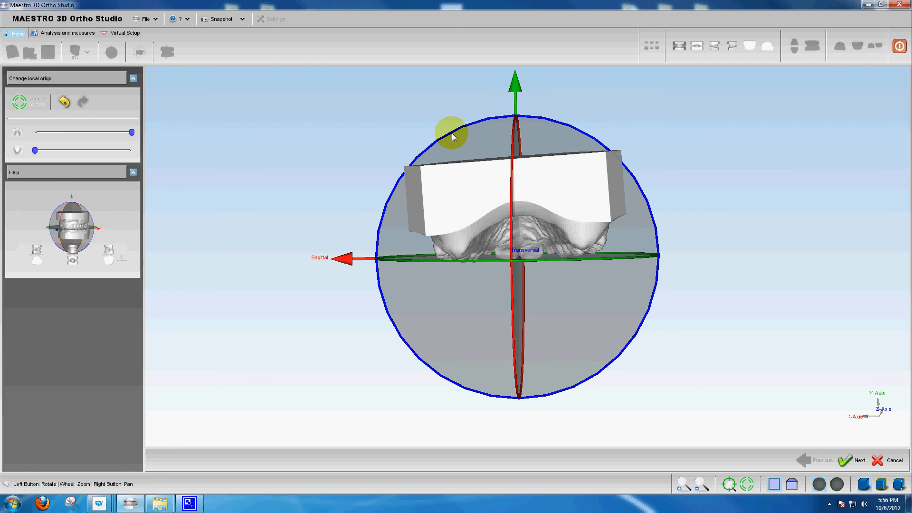
Rotate the reference planes about the transversal axis so the occlusal plane follows the tilt of the upper arch
drag(452, 132, 444, 137)
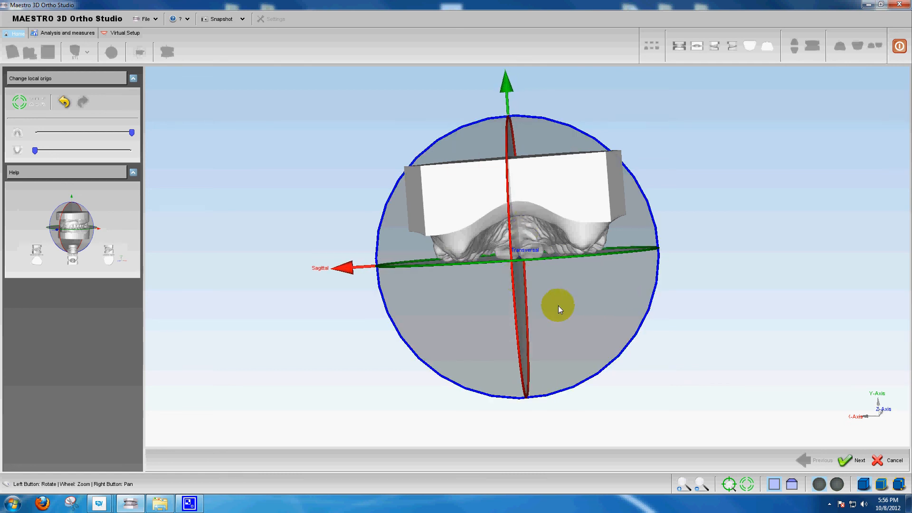
drag(558, 298, 558, 283)
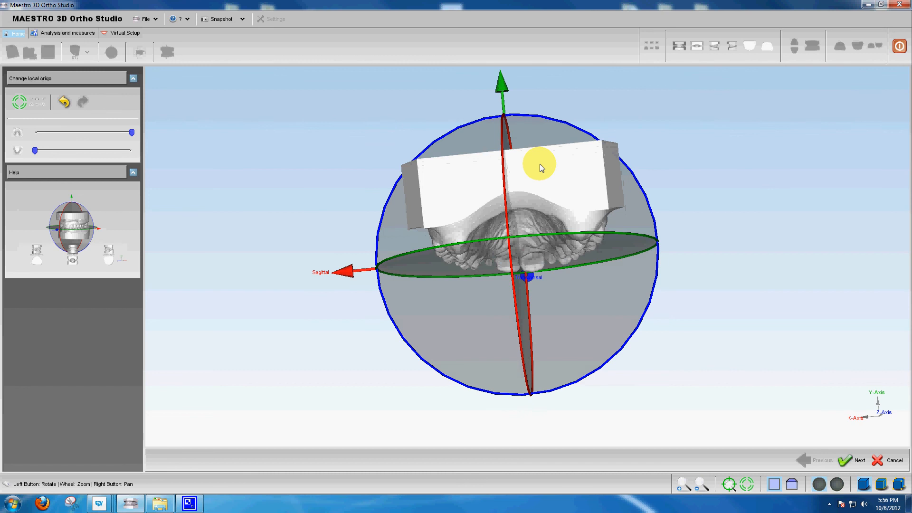
drag(504, 89, 498, 88)
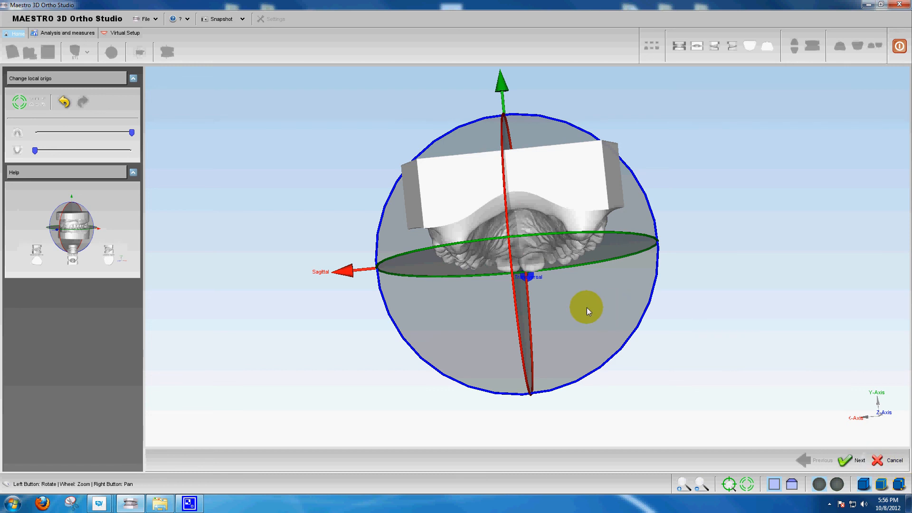
drag(586, 307, 548, 304)
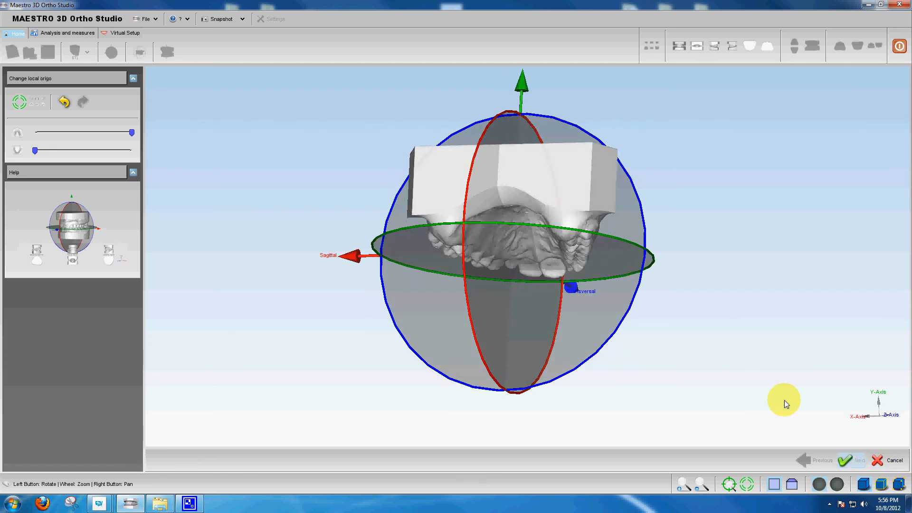
drag(785, 400, 768, 333)
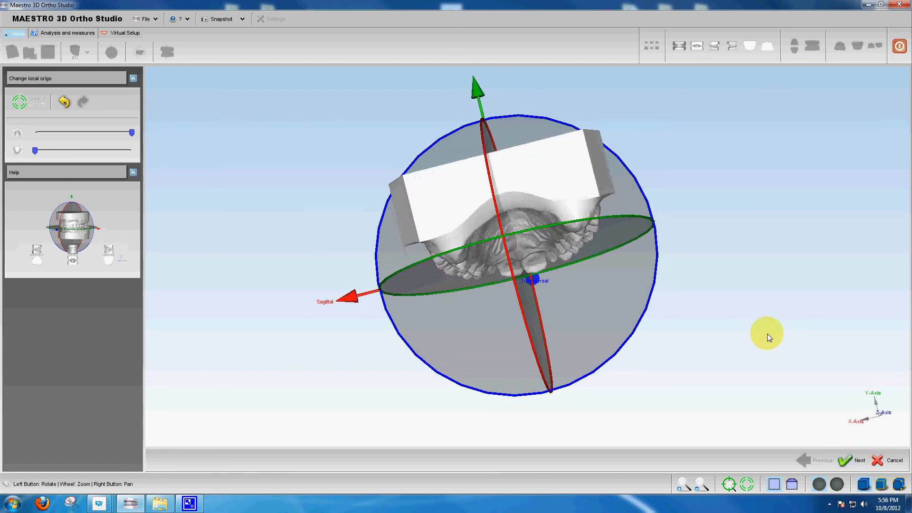
Accept the redefined local origin and save the models
click(845, 461)
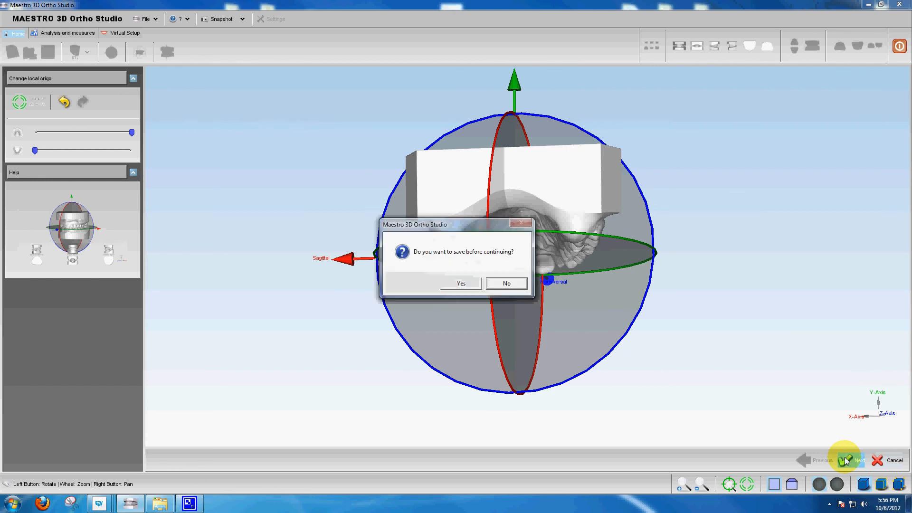
click(468, 285)
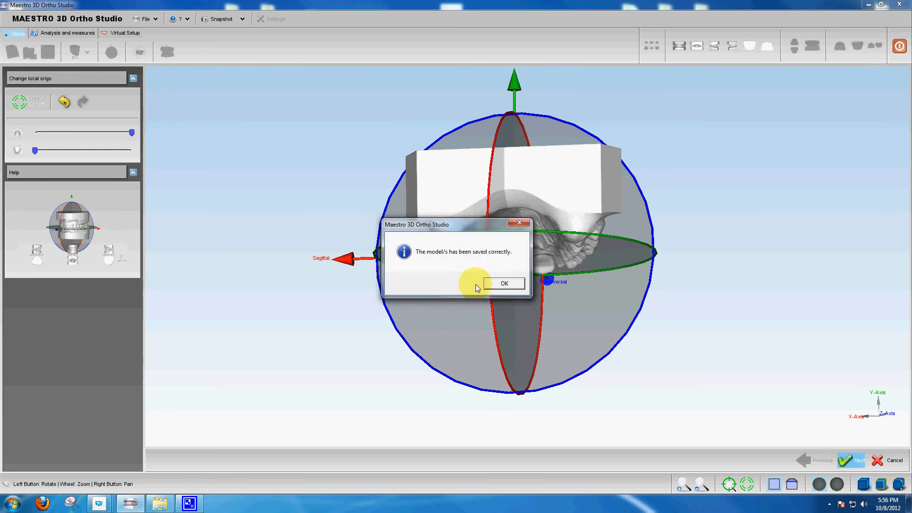
click(506, 284)
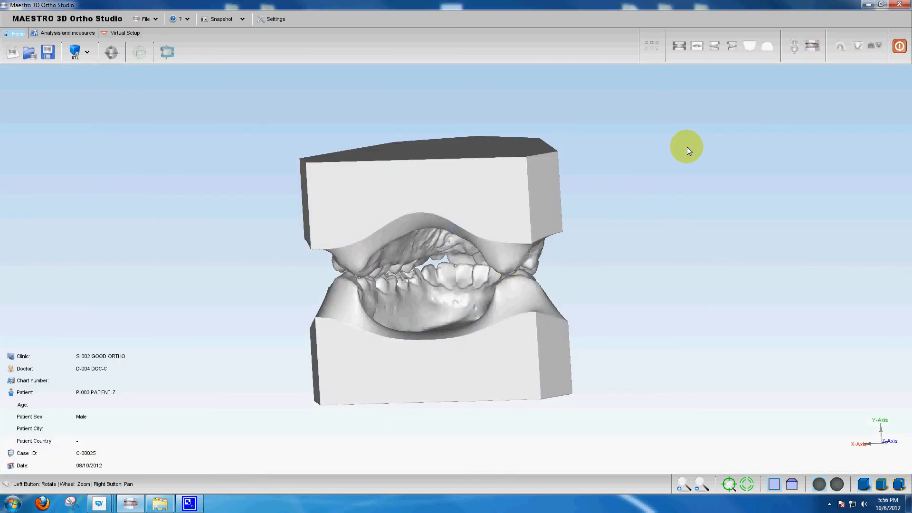
Examine the realigned upper and lower models in the standard front view and from the side
click(680, 44)
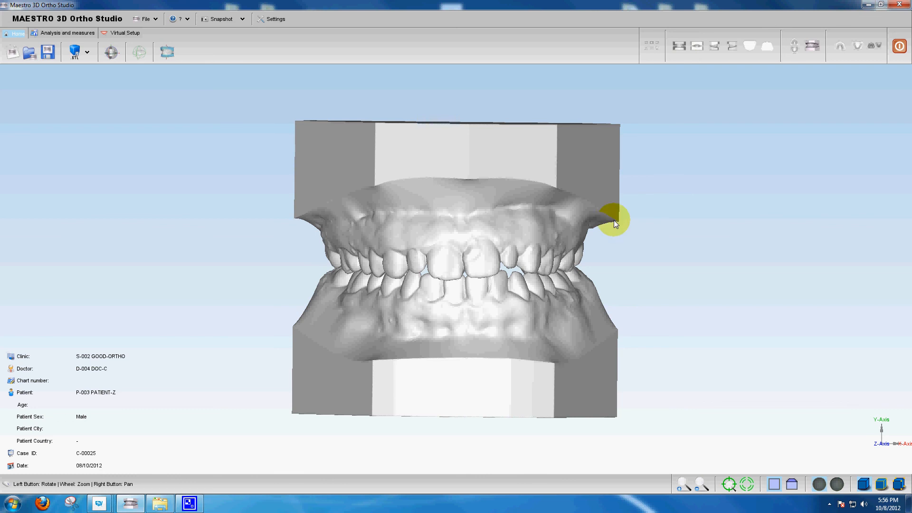
drag(616, 164, 615, 158)
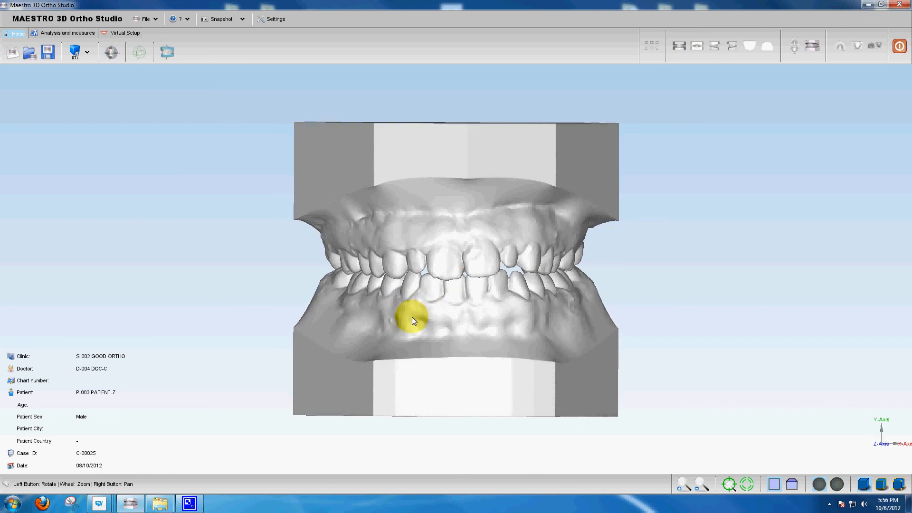
drag(412, 317, 437, 250)
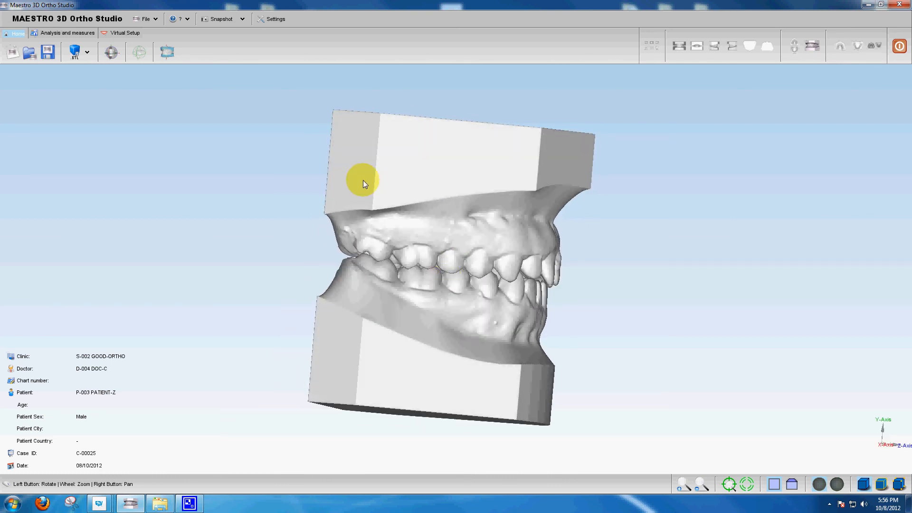
drag(437, 164, 454, 179)
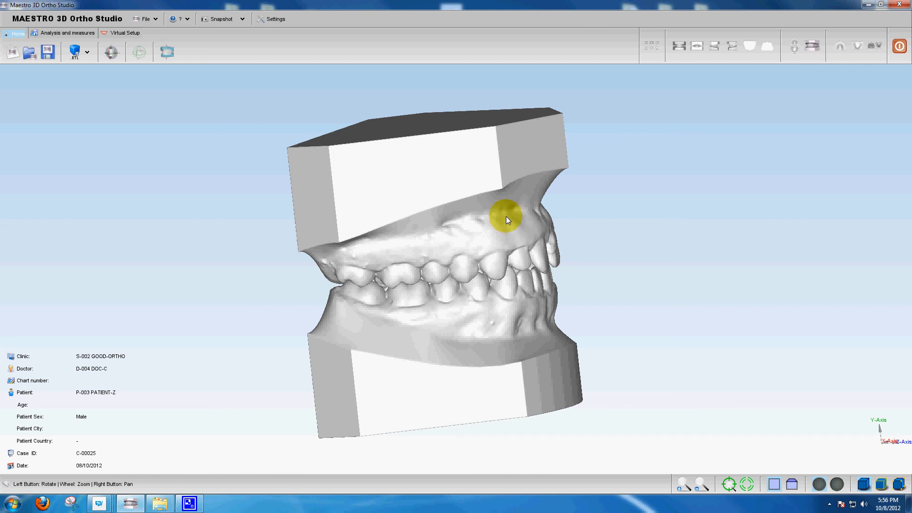
drag(508, 211, 546, 180)
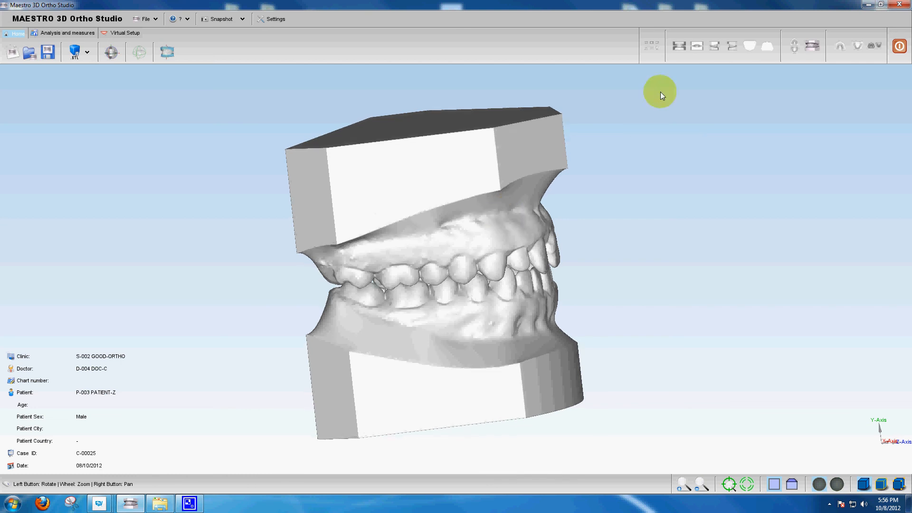
click(680, 47)
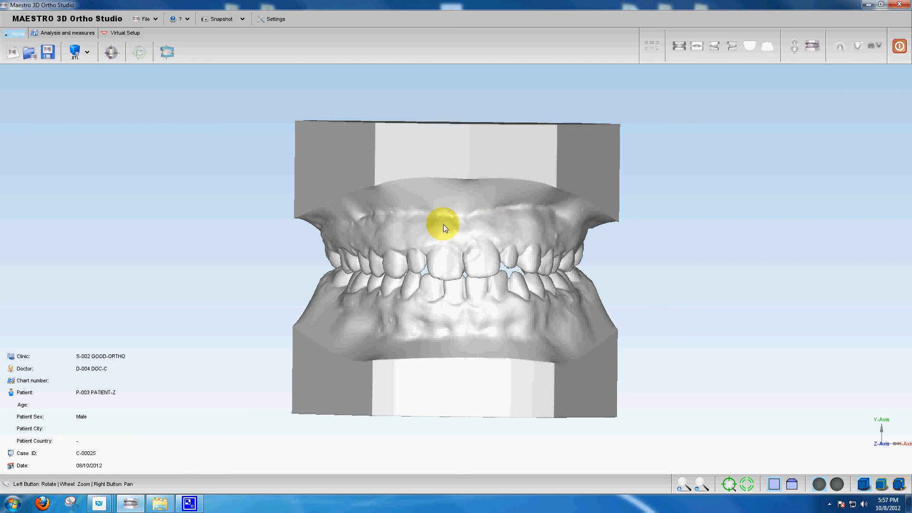
drag(443, 224, 482, 314)
drag(429, 226, 469, 282)
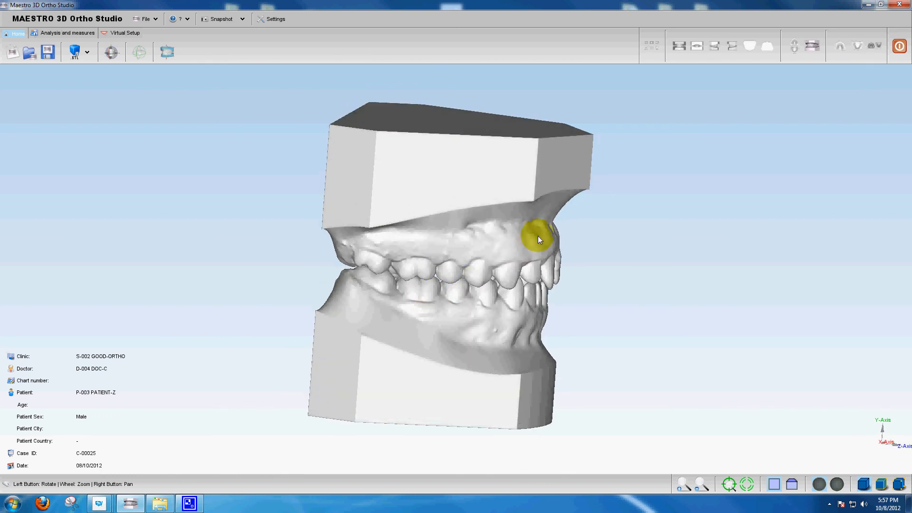
drag(523, 233, 520, 225)
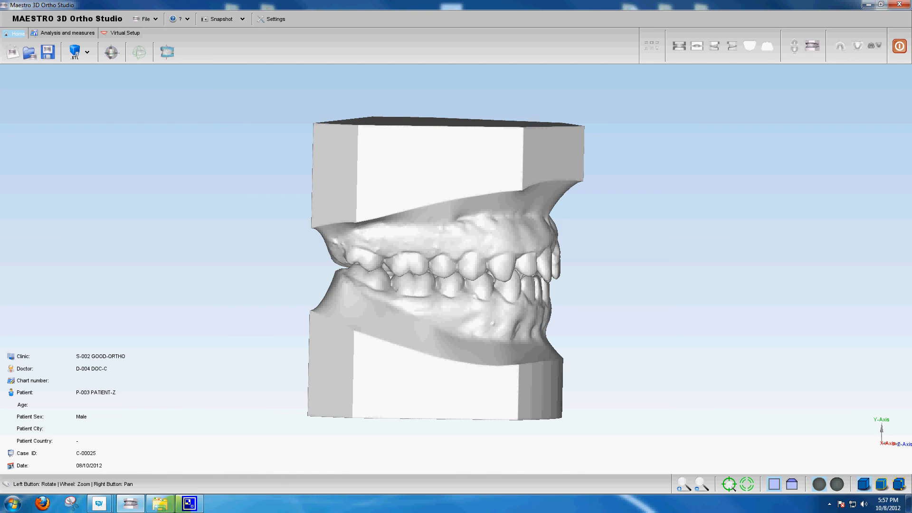
right_click(192, 504)
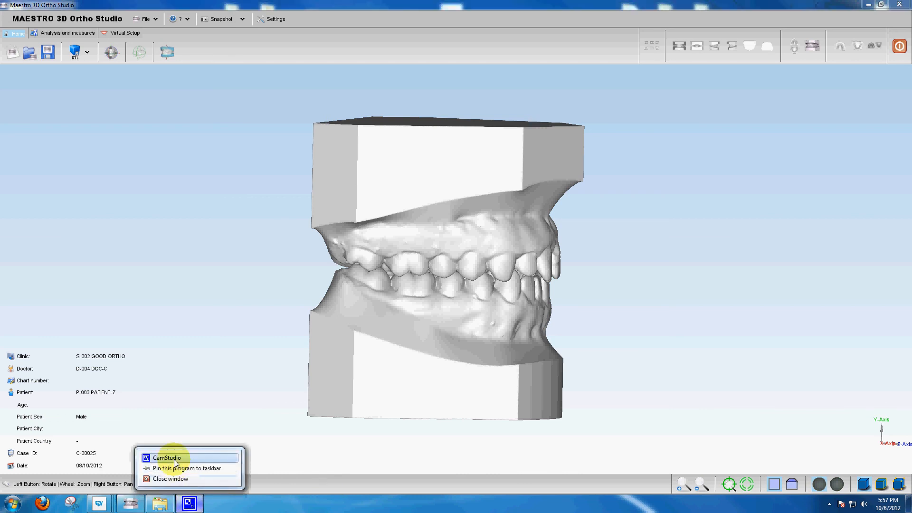
click(173, 462)
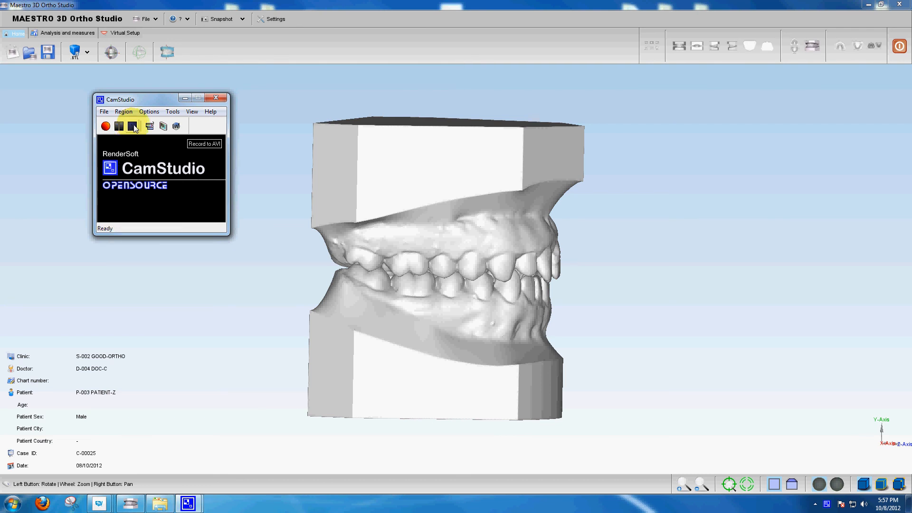
click(827, 504)
right_click(827, 506)
click(851, 469)
right_click(832, 507)
click(851, 473)
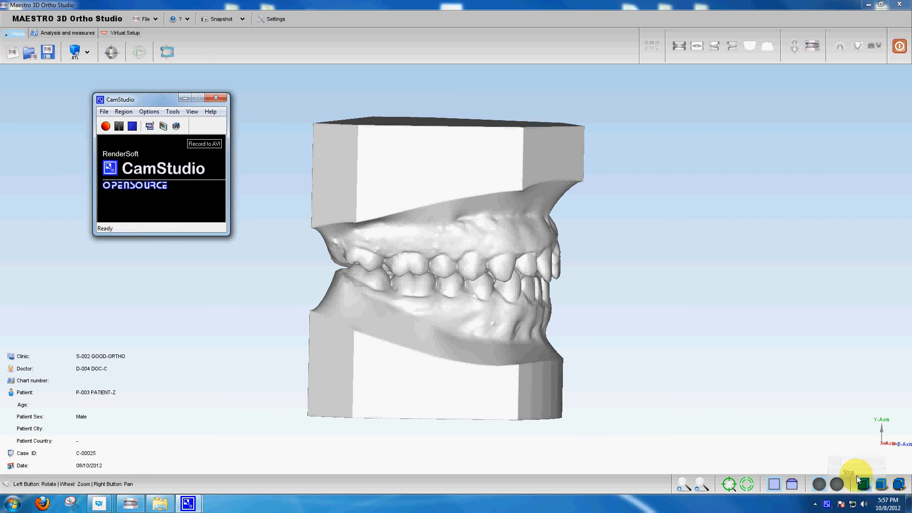
click(829, 504)
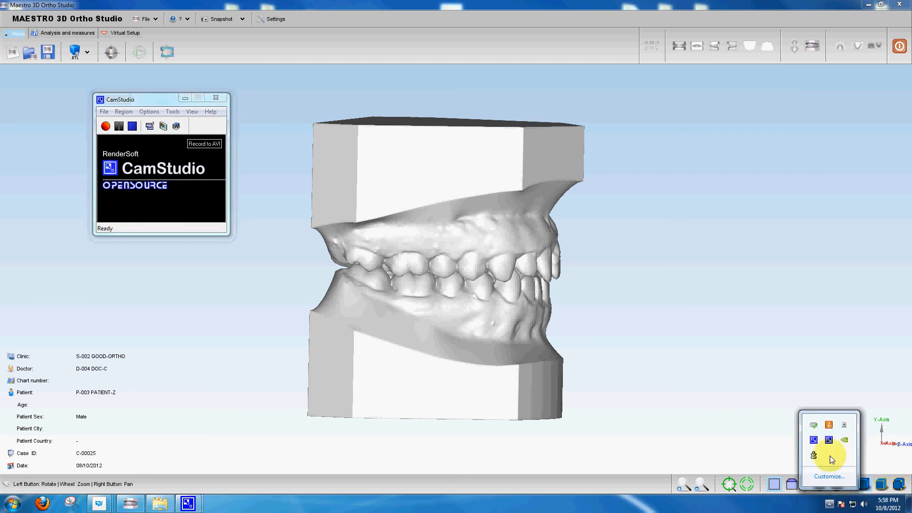
right_click(829, 440)
click(854, 406)
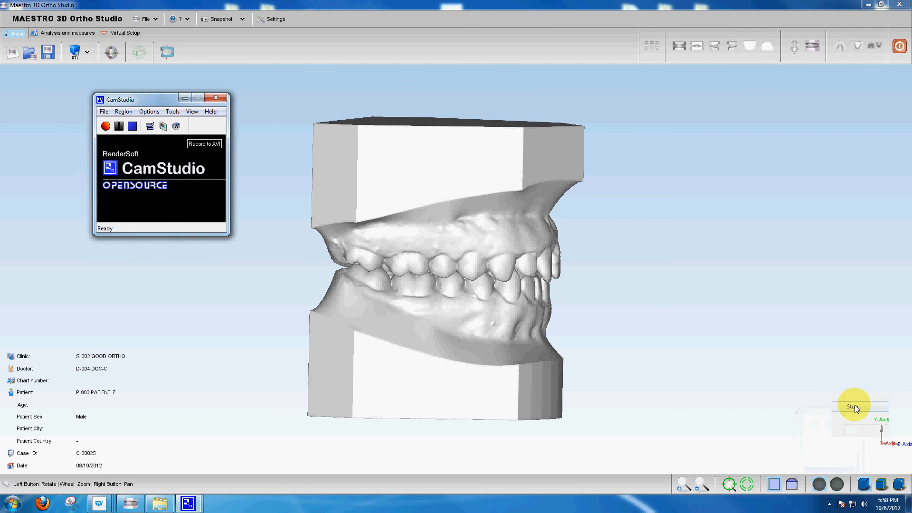
click(829, 503)
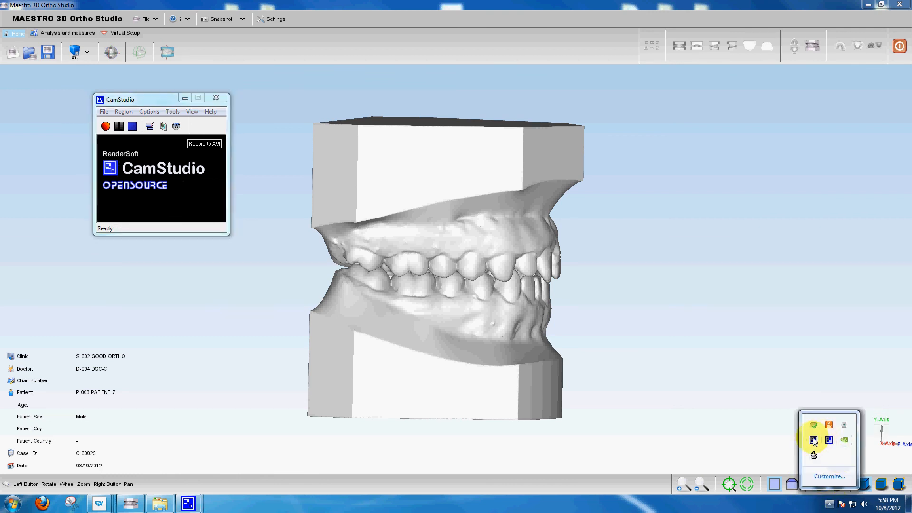